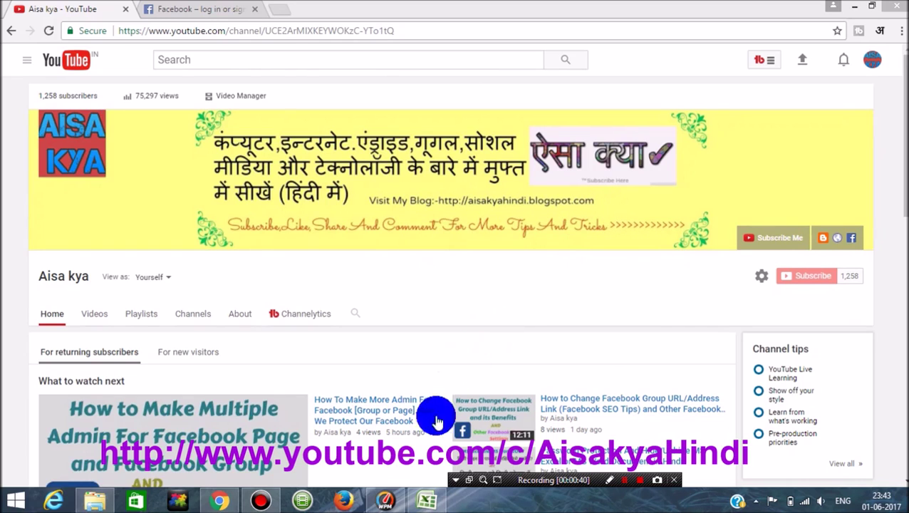
Switch to the Excel workbook and select the Student Name header and Priya's cell A6.
{"action": "left_click", "coordinate": [427, 501]}
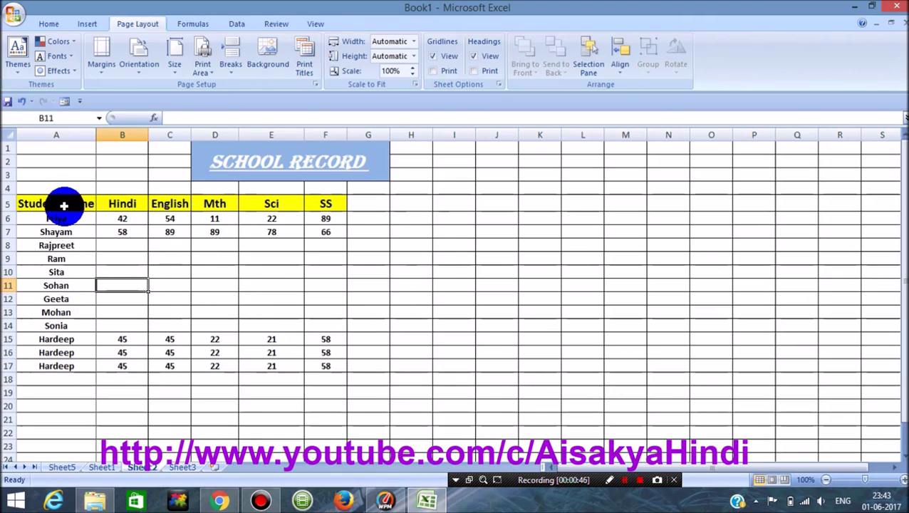
{"action": "left_click", "coordinate": [64, 205]}
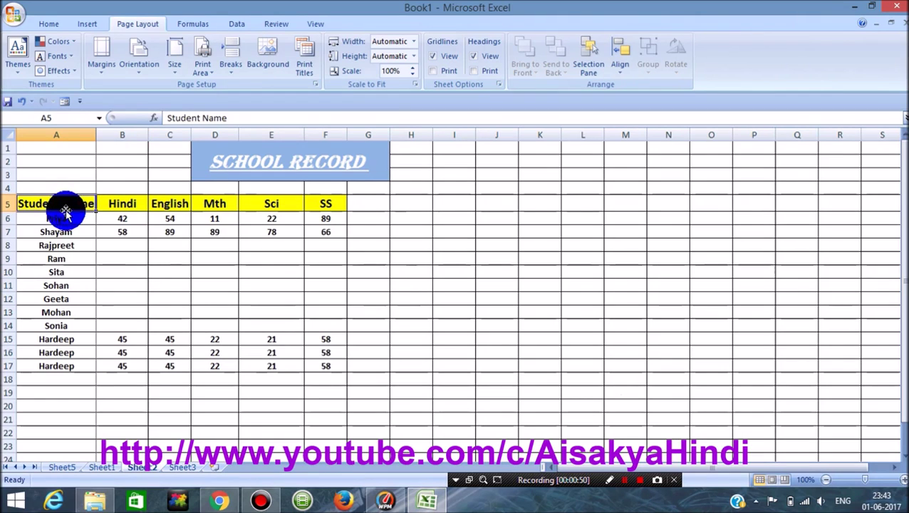
{"action": "left_click", "coordinate": [66, 218]}
{"action": "left_click", "coordinate": [61, 207]}
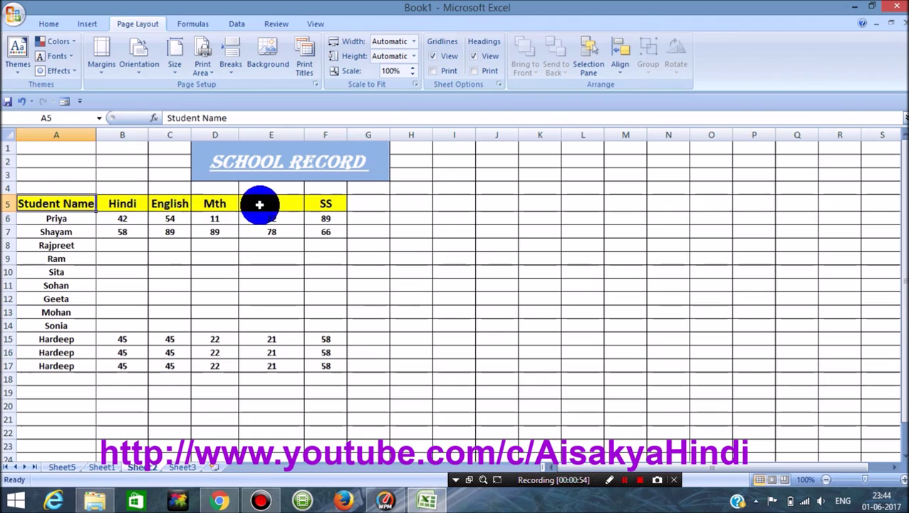
{"action": "left_click", "coordinate": [78, 220]}
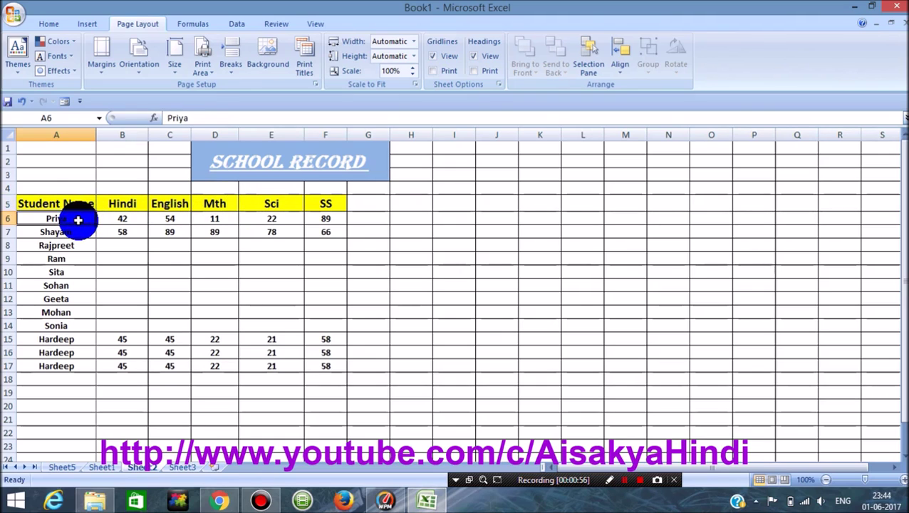
Move down to the empty rows and back, reselecting A6 and E7, then show View options.
{"action": "left_click", "coordinate": [113, 396]}
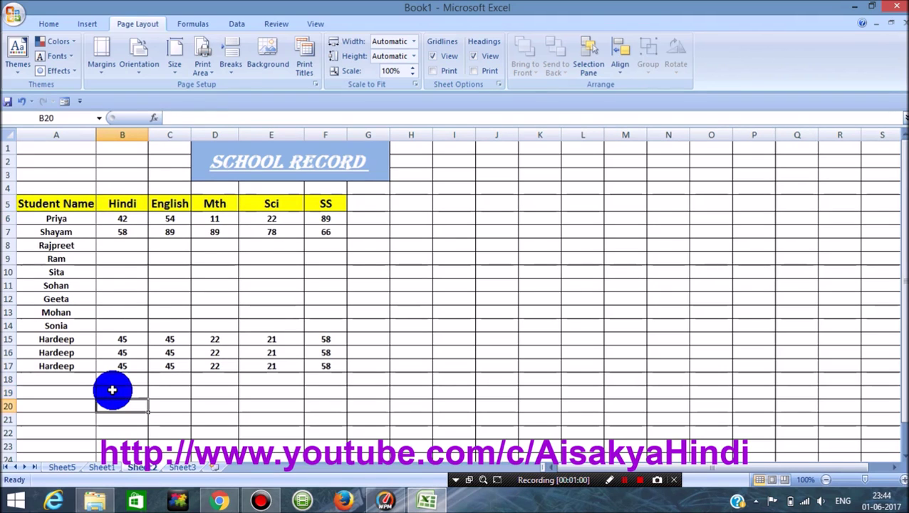
{"action": "key", "text": "Down"}
{"action": "key", "text": "Down"}
{"action": "key", "text": "Down"}
{"action": "key", "text": "Down"}
{"action": "key", "text": "Down"}
{"action": "key", "text": "Down"}
{"action": "key", "text": "Down"}
{"action": "key", "text": "Down"}
{"action": "key", "text": "Down"}
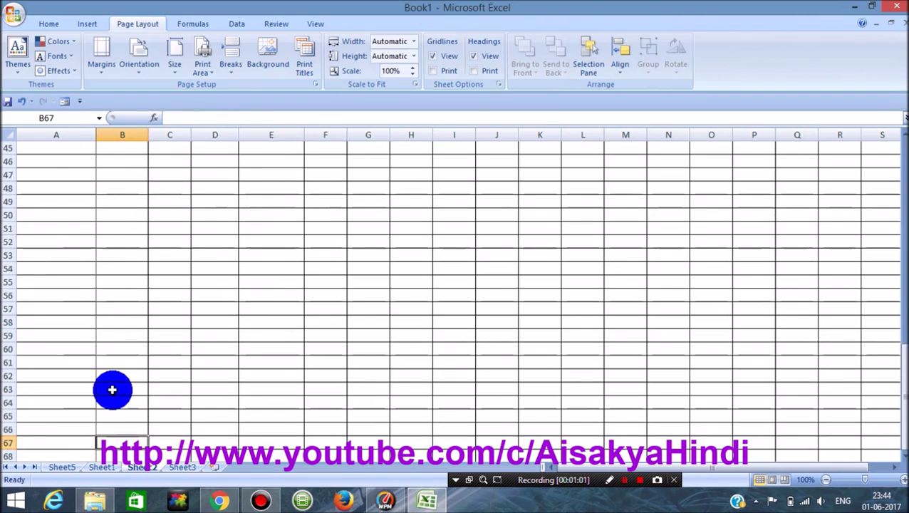
{"action": "key", "text": "Up"}
{"action": "key", "text": "Up"}
{"action": "key", "text": "Up"}
{"action": "key", "text": "Up"}
{"action": "key", "text": "Up"}
{"action": "key", "text": "Up"}
{"action": "key", "text": "Up"}
{"action": "key", "text": "Up"}
{"action": "key", "text": "Up"}
{"action": "key", "text": "Up"}
{"action": "key", "text": "Up"}
{"action": "key", "text": "Up"}
{"action": "key", "text": "Up"}
{"action": "key", "text": "Up"}
{"action": "key", "text": "Up"}
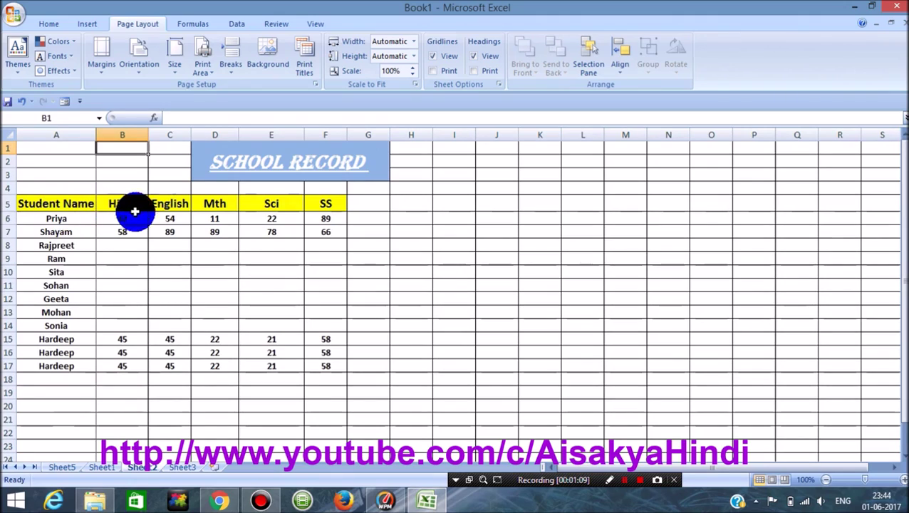
{"action": "left_click", "coordinate": [64, 222]}
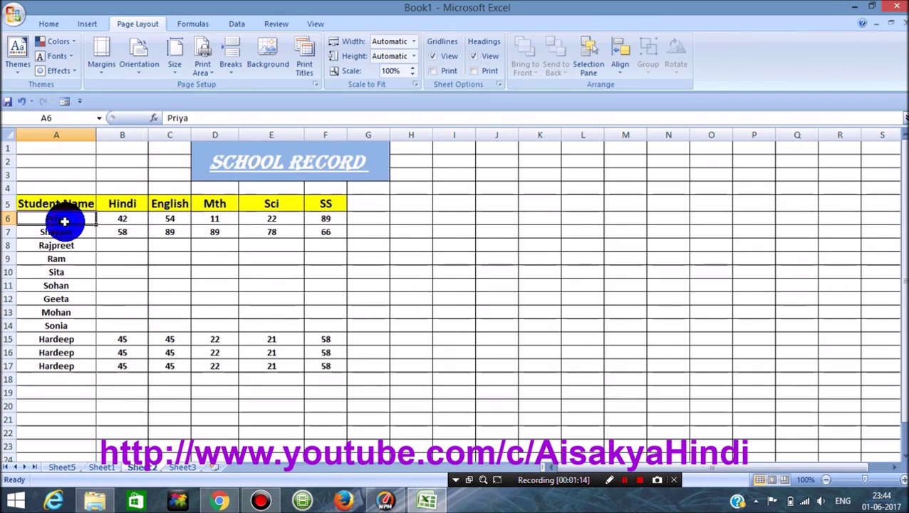
{"action": "left_click", "coordinate": [284, 233]}
{"action": "left_click", "coordinate": [320, 28]}
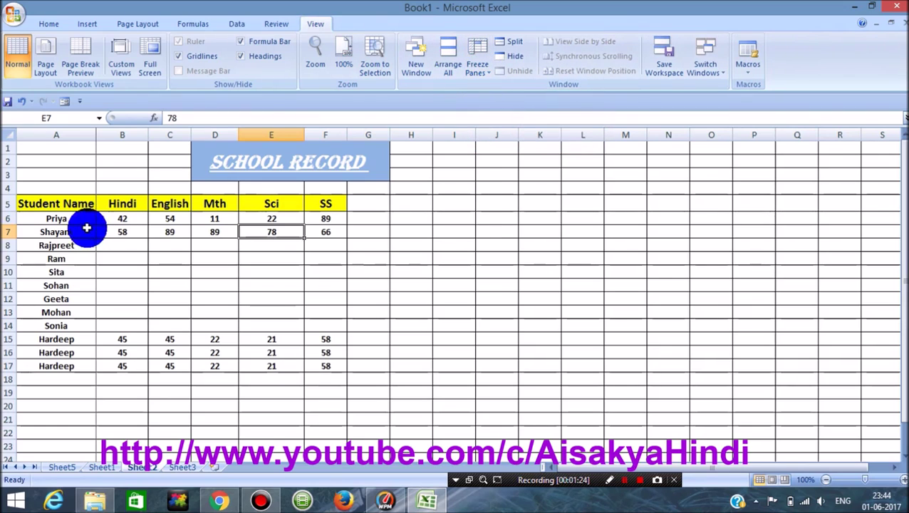
With A6 selected, unfreeze the existing panes and freeze rows 1–5 above it.
{"action": "left_click", "coordinate": [56, 220]}
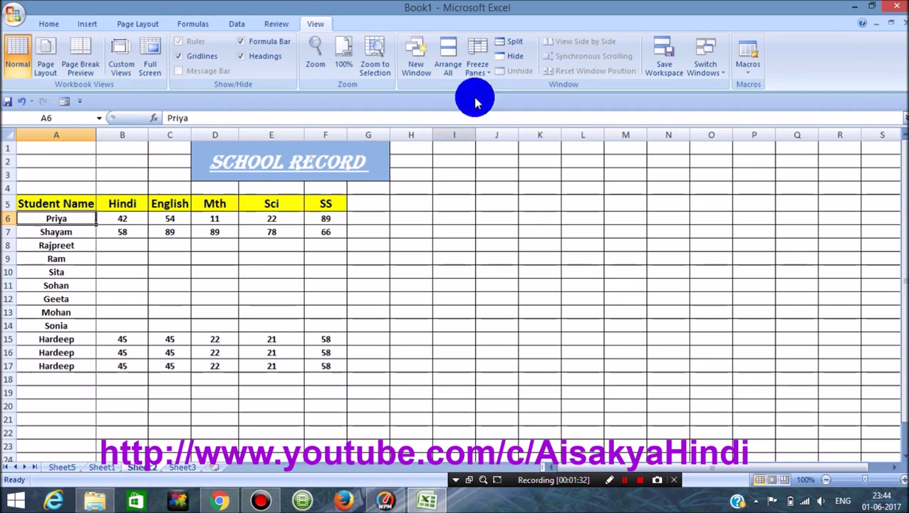
{"action": "left_click", "coordinate": [488, 75]}
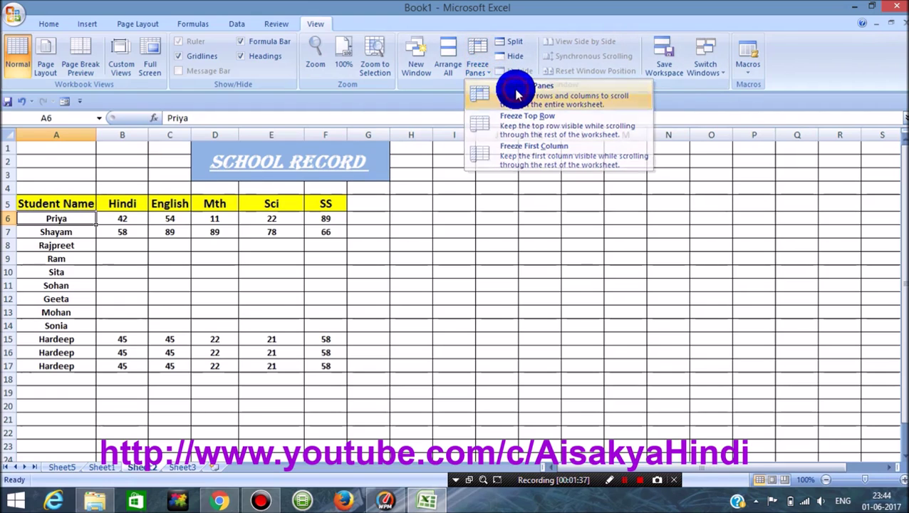
{"action": "left_click", "coordinate": [516, 93]}
{"action": "left_click", "coordinate": [481, 76]}
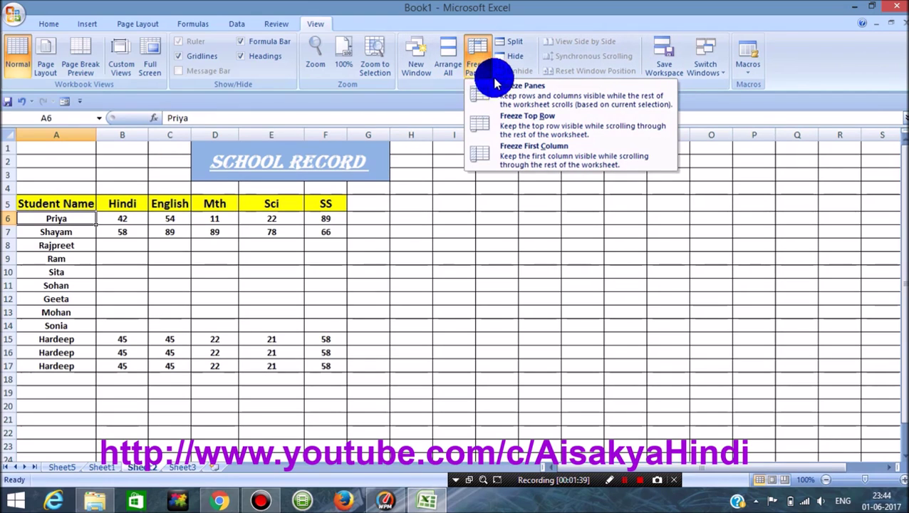
{"action": "left_click", "coordinate": [519, 100]}
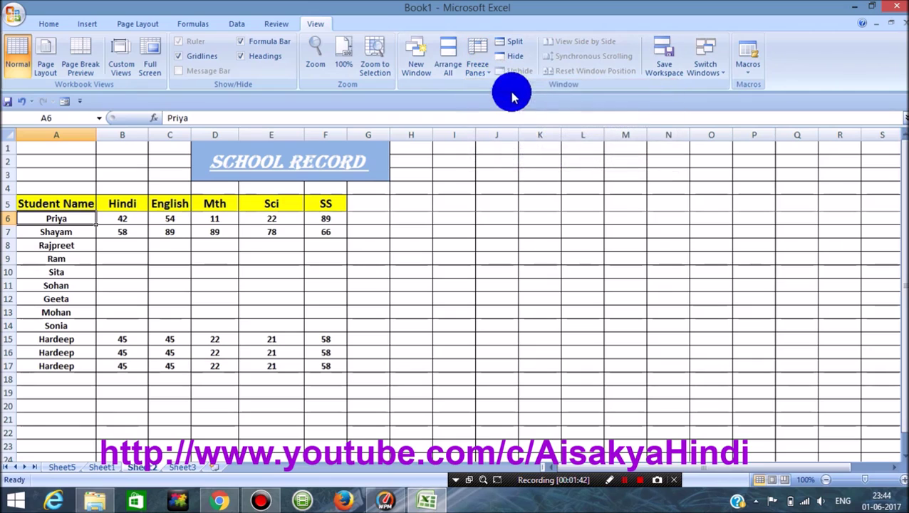
{"action": "left_click", "coordinate": [479, 68]}
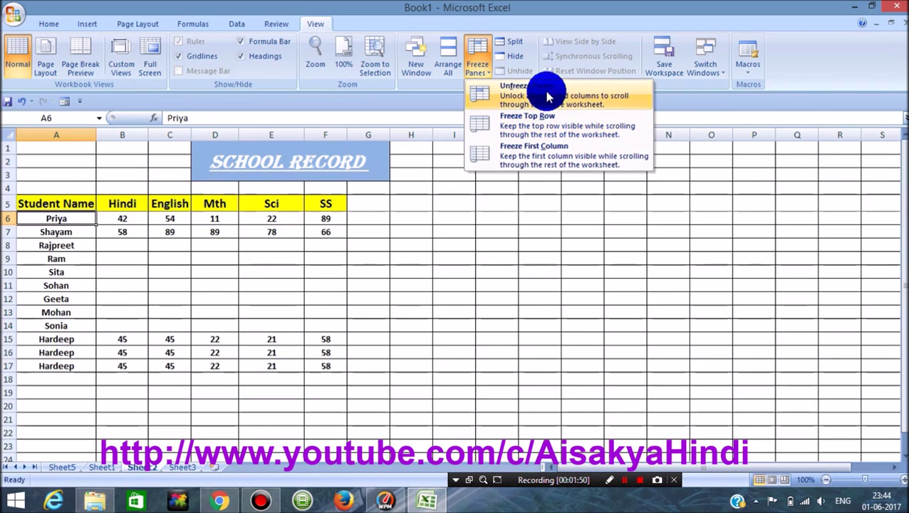
{"action": "left_click", "coordinate": [188, 272]}
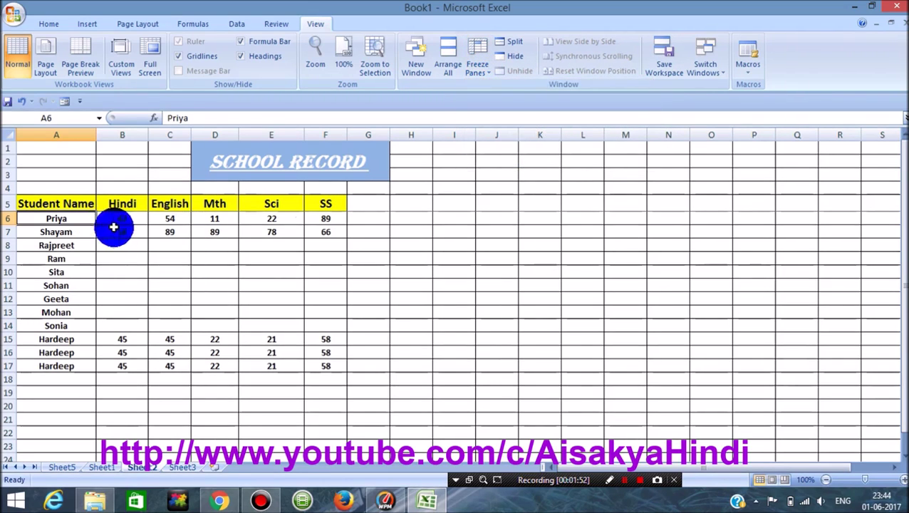
{"action": "left_click", "coordinate": [478, 74]}
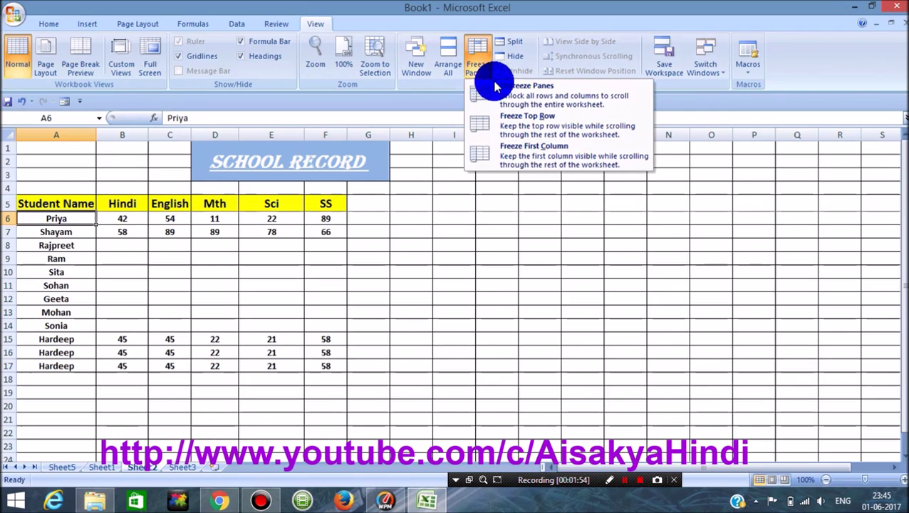
{"action": "left_click", "coordinate": [529, 203]}
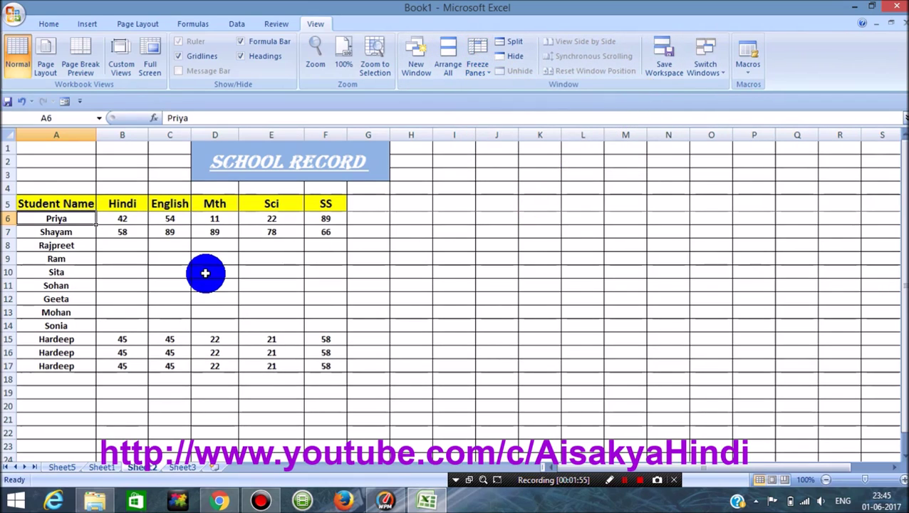
{"action": "key", "text": "Down"}
{"action": "key", "text": "Down"}
{"action": "key", "text": "Down"}
{"action": "key", "text": "Down"}
{"action": "key", "text": "Down"}
{"action": "key", "text": "Down"}
{"action": "key", "text": "Down"}
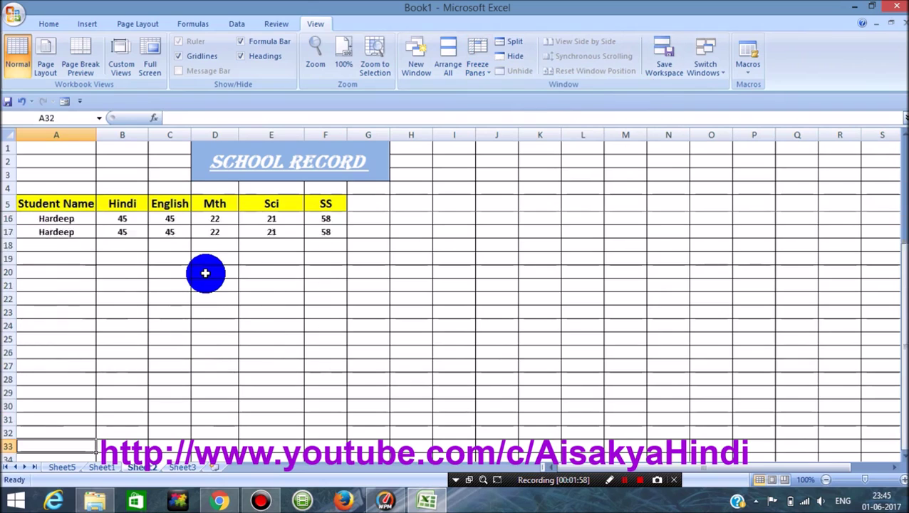
{"action": "key", "text": "Down"}
{"action": "key", "text": "Down"}
{"action": "key", "text": "Down"}
{"action": "key", "text": "Up"}
{"action": "key", "text": "Up"}
{"action": "key", "text": "Up"}
{"action": "key", "text": "Up"}
{"action": "key", "text": "Up"}
{"action": "key", "text": "Up"}
{"action": "key", "text": "Up"}
{"action": "key", "text": "Up"}
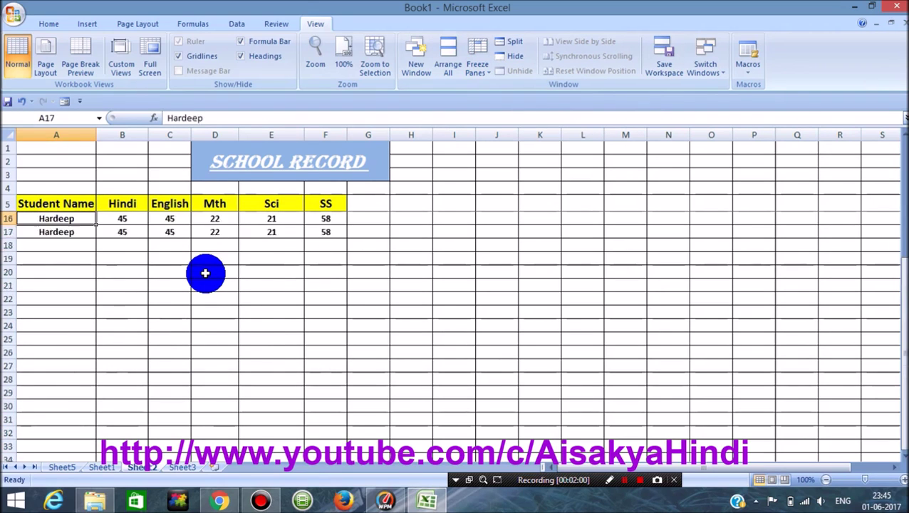
{"action": "key", "text": "Up"}
{"action": "key", "text": "Up"}
{"action": "key", "text": "Up"}
{"action": "key", "text": "Up"}
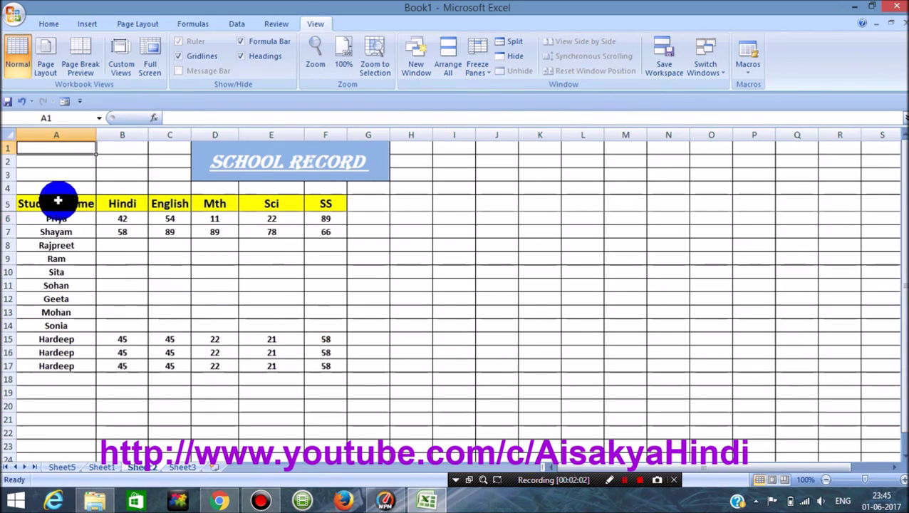
{"action": "left_click", "coordinate": [53, 231]}
{"action": "key", "text": "Down"}
{"action": "key", "text": "Down"}
{"action": "key", "text": "Down"}
{"action": "key", "text": "Down"}
{"action": "key", "text": "Down"}
{"action": "key", "text": "Down"}
{"action": "key", "text": "Down"}
{"action": "key", "text": "Down"}
{"action": "key", "text": "Down"}
{"action": "key", "text": "Down"}
{"action": "key", "text": "Up"}
{"action": "key", "text": "Up"}
{"action": "key", "text": "Up"}
{"action": "key", "text": "Up"}
{"action": "key", "text": "Up"}
{"action": "key", "text": "Up"}
{"action": "key", "text": "Up"}
{"action": "key", "text": "Up"}
{"action": "key", "text": "Up"}
{"action": "key", "text": "Up"}
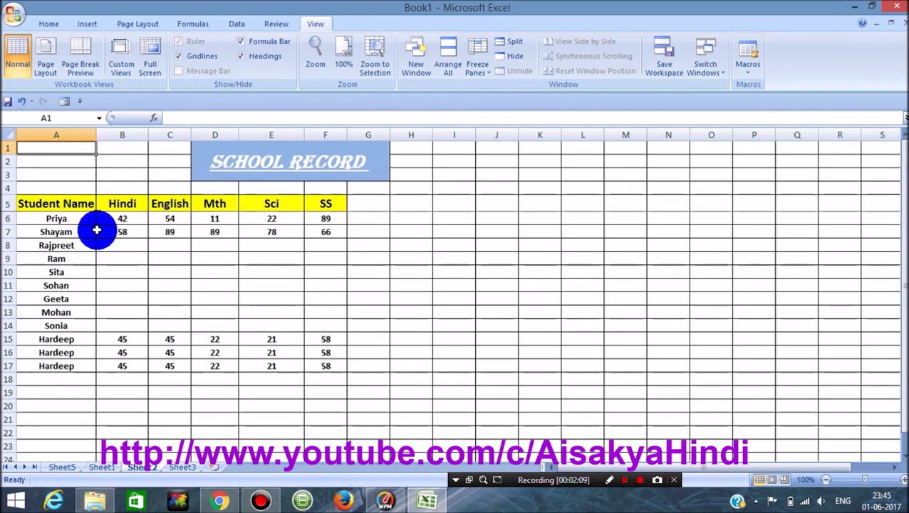
{"action": "left_click", "coordinate": [127, 220]}
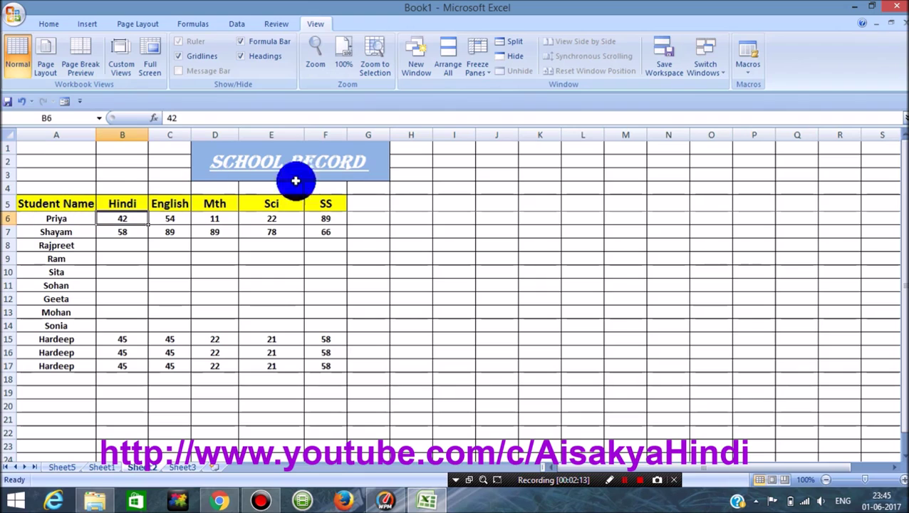
{"action": "left_click", "coordinate": [482, 75]}
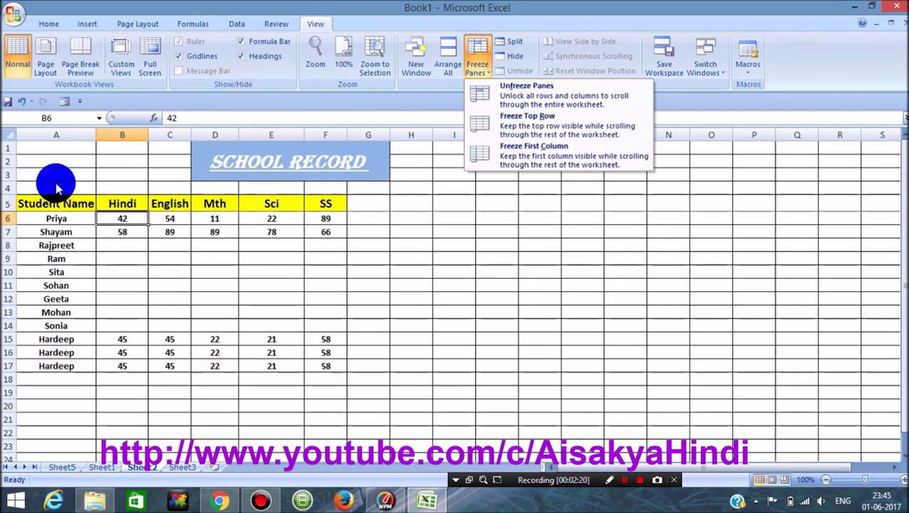
{"action": "left_click", "coordinate": [541, 166]}
{"action": "key", "text": "Down"}
{"action": "key", "text": "Right"}
{"action": "key", "text": "Right"}
{"action": "key", "text": "Right"}
{"action": "key", "text": "Right"}
{"action": "key", "text": "Right"}
{"action": "key", "text": "Right"}
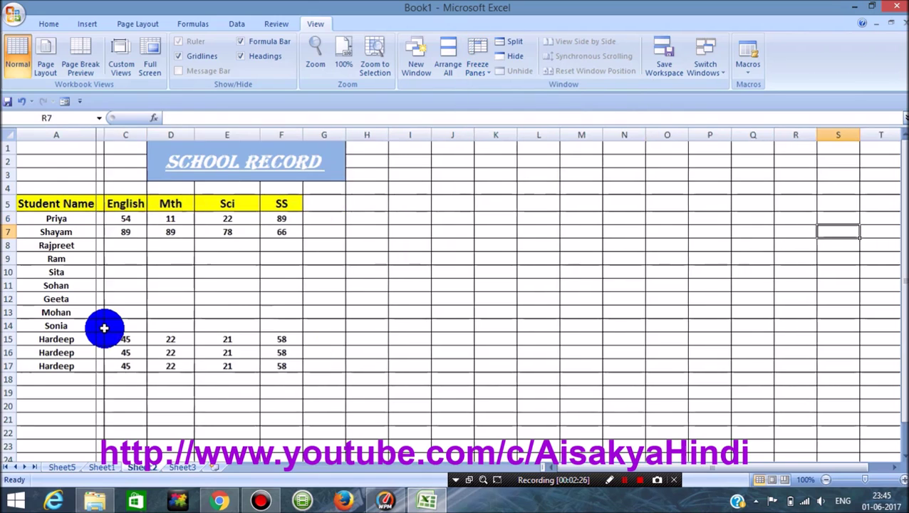
{"action": "key", "text": "Right"}
{"action": "key", "text": "Right"}
{"action": "key", "text": "Right"}
{"action": "key", "text": "Right"}
{"action": "key", "text": "Right"}
{"action": "key", "text": "Right"}
{"action": "key", "text": "Right"}
{"action": "key", "text": "Right"}
{"action": "key", "text": "Right"}
{"action": "key", "text": "Right"}
{"action": "key", "text": "Right"}
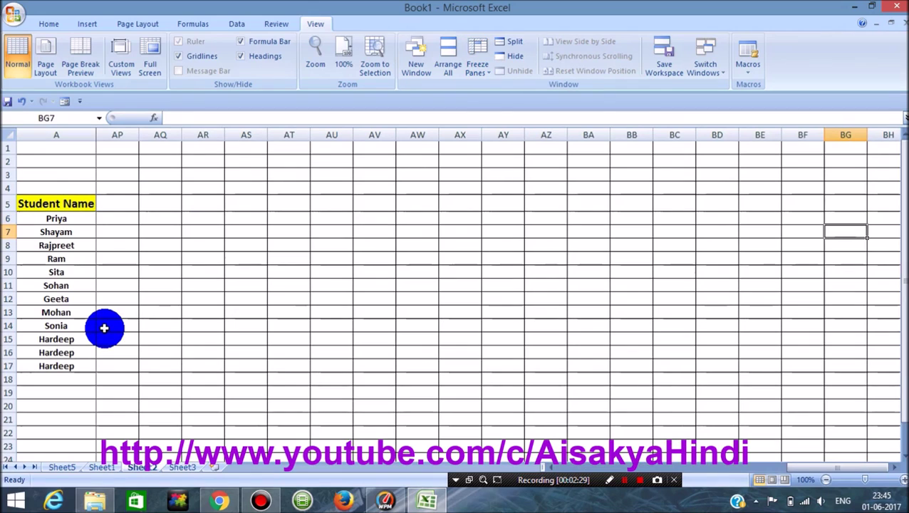
{"action": "key", "text": "Left"}
{"action": "key", "text": "Left"}
{"action": "key", "text": "Left"}
{"action": "key", "text": "Left"}
{"action": "key", "text": "Left"}
{"action": "key", "text": "Left"}
{"action": "key", "text": "Left"}
{"action": "key", "text": "Left"}
{"action": "key", "text": "Left"}
{"action": "key", "text": "Left"}
{"action": "key", "text": "Home"}
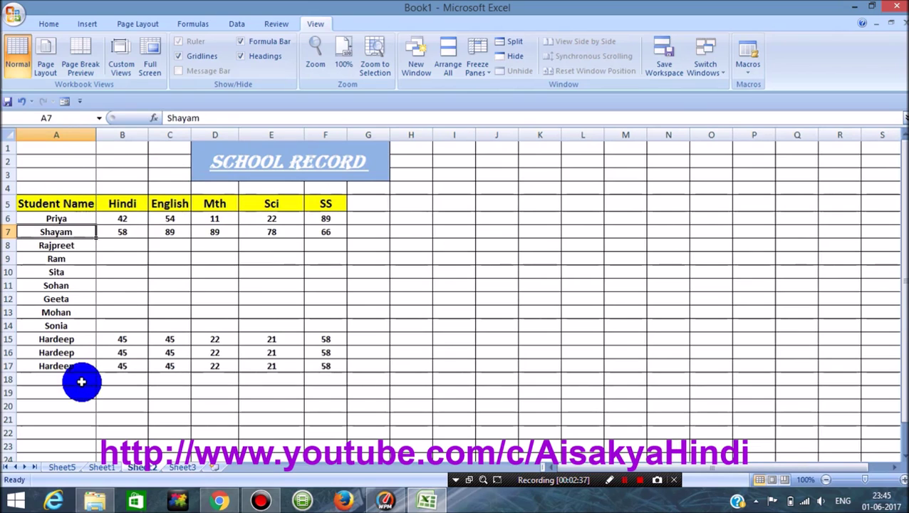
{"action": "double_click", "coordinate": [34, 205]}
{"action": "left_click_drag", "start_coordinate": [34, 205], "coordinate": [371, 236]}
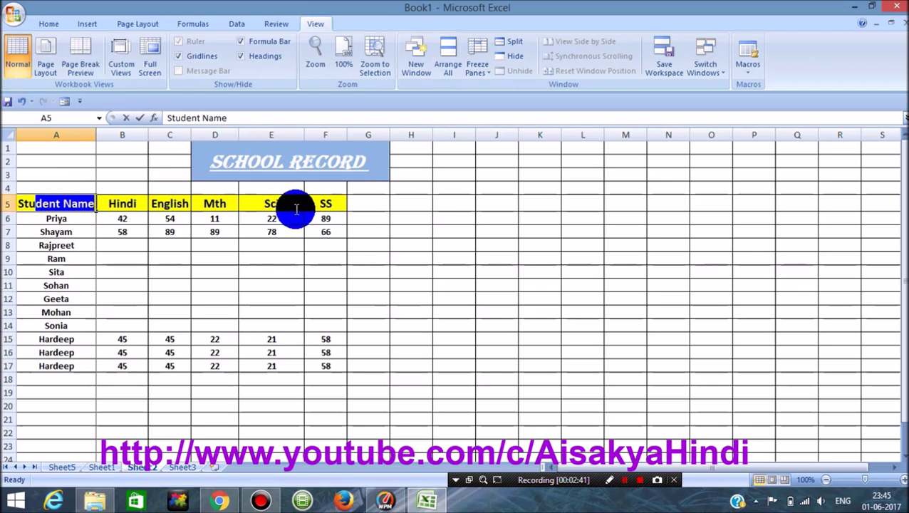
{"action": "left_click", "coordinate": [371, 237]}
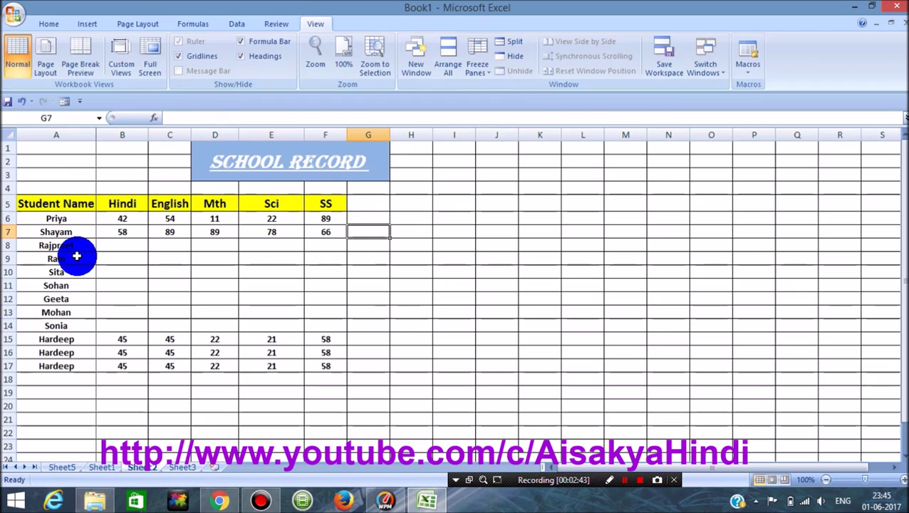
{"action": "left_click", "coordinate": [214, 265]}
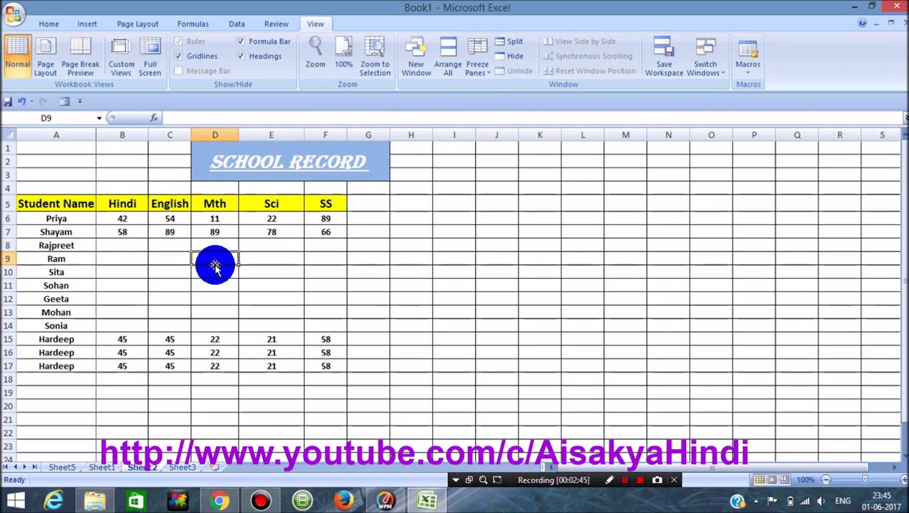
{"action": "left_click", "coordinate": [134, 231]}
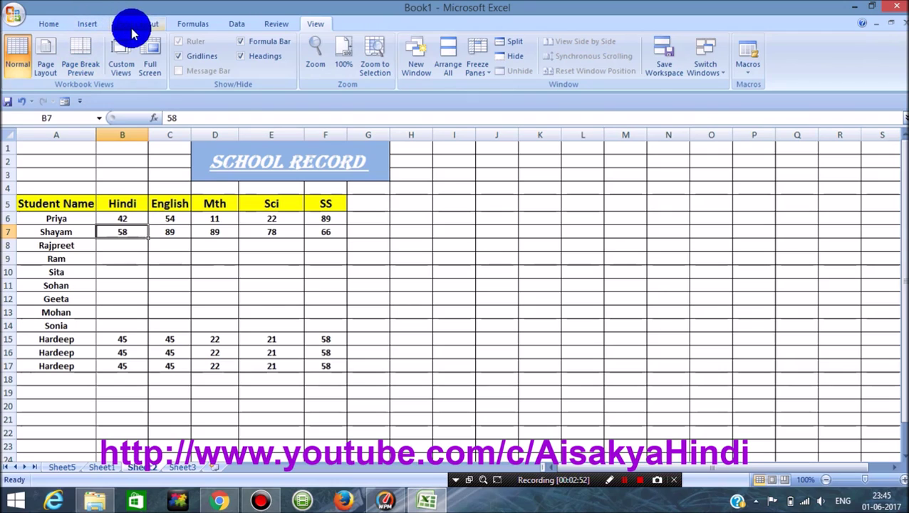
Choose the vip image from the miss folder as the Page Layout sheet background.
{"action": "left_click", "coordinate": [131, 28]}
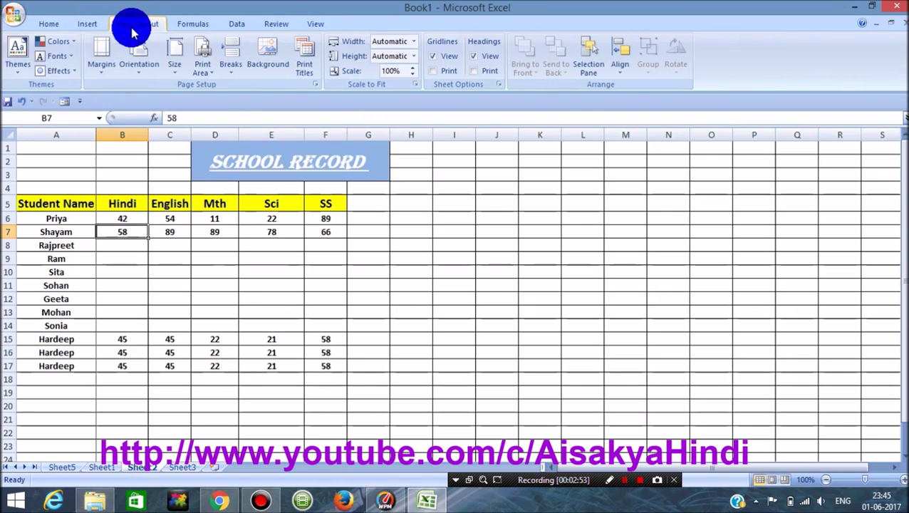
{"action": "left_click", "coordinate": [285, 66]}
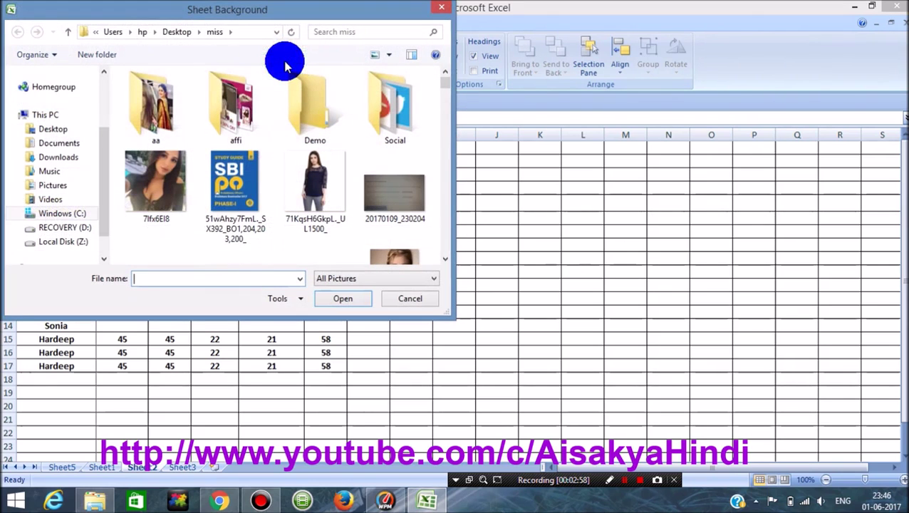
{"action": "left_click_drag", "start_coordinate": [446, 88], "coordinate": [441, 233]}
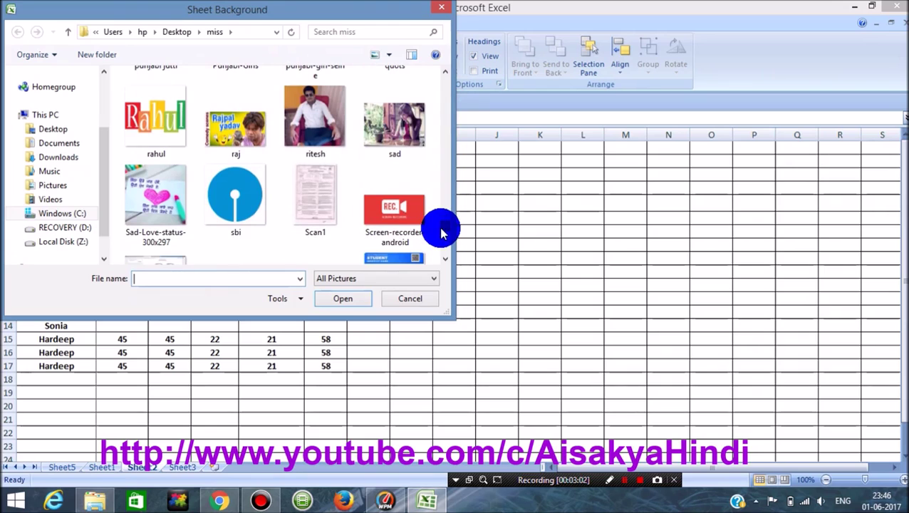
{"action": "left_click_drag", "start_coordinate": [443, 239], "coordinate": [443, 251]}
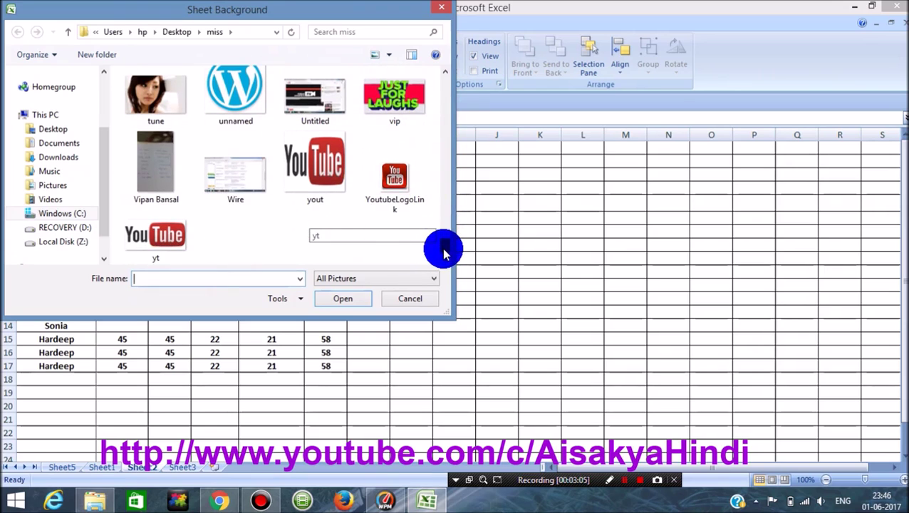
{"action": "left_click_drag", "start_coordinate": [445, 248], "coordinate": [442, 239]}
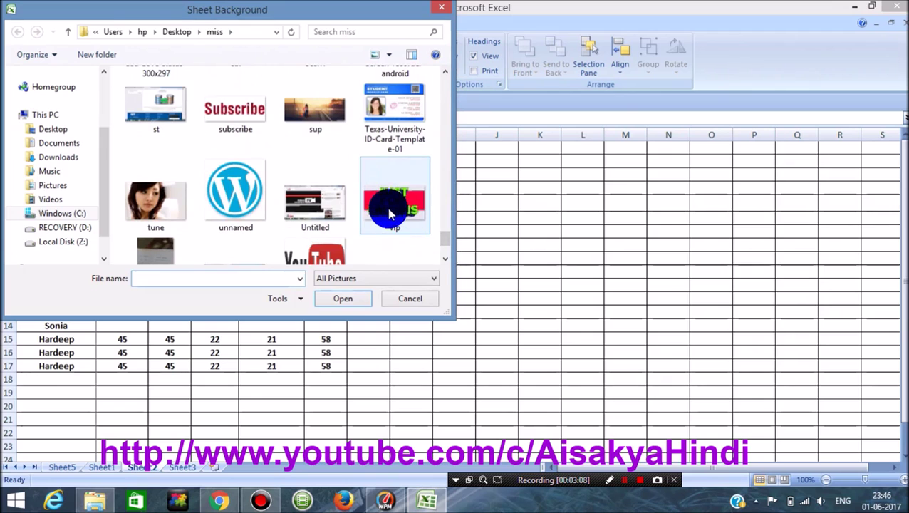
{"action": "left_click", "coordinate": [382, 230]}
{"action": "left_click", "coordinate": [347, 298]}
{"action": "left_click", "coordinate": [345, 298]}
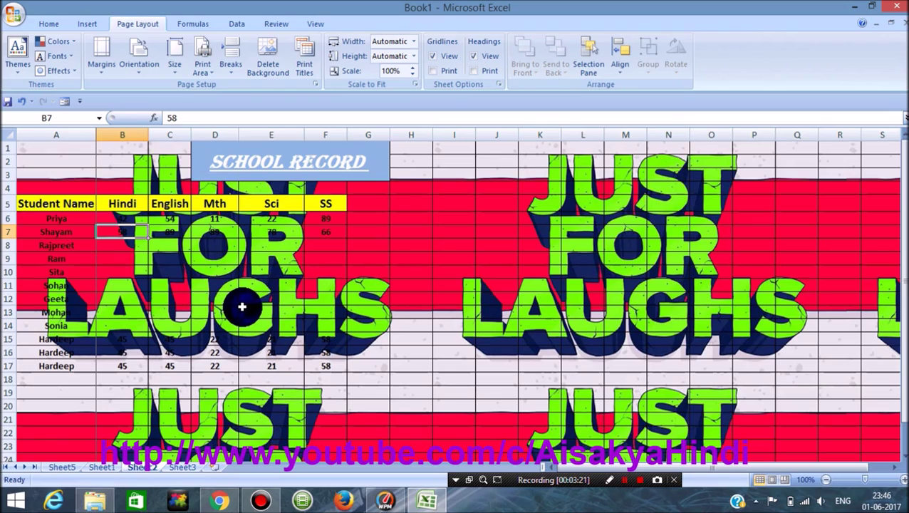
Select cells C7 and D7, then select the entire worksheet with the tiled vip background.
{"action": "left_click", "coordinate": [176, 235]}
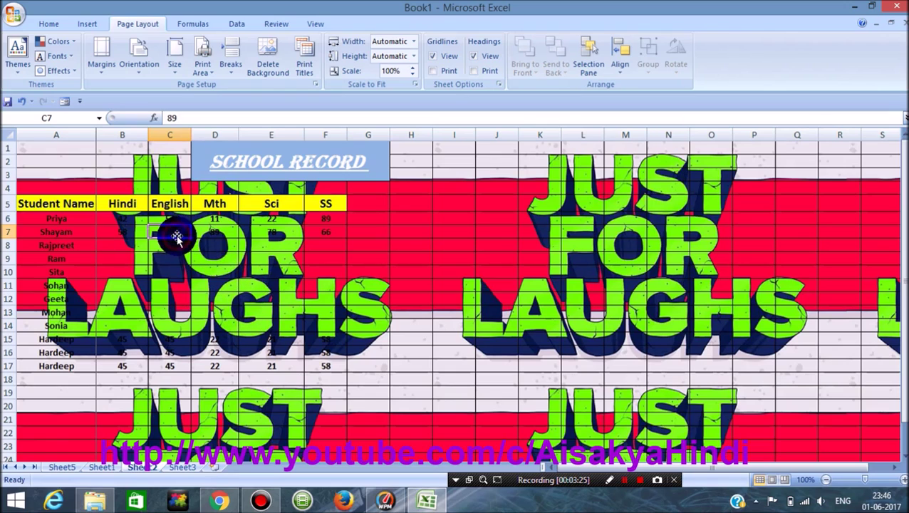
{"action": "left_click", "coordinate": [205, 233]}
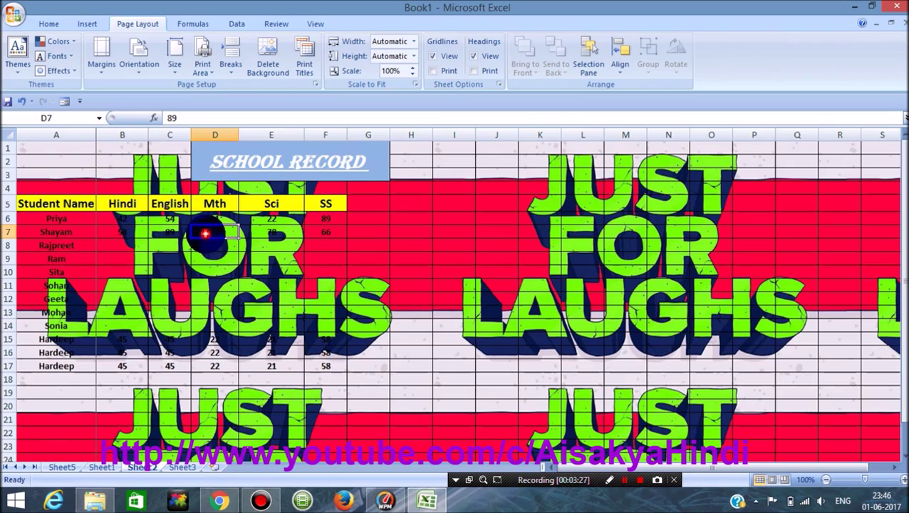
{"action": "left_click", "coordinate": [9, 132]}
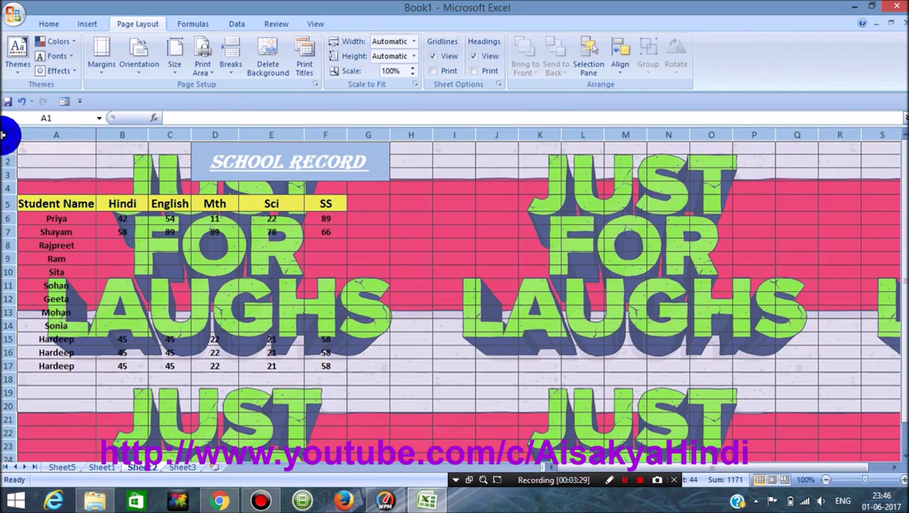
Set the whole sheet's font colour to White, then deselect by choosing cell E15.
{"action": "left_click", "coordinate": [55, 25]}
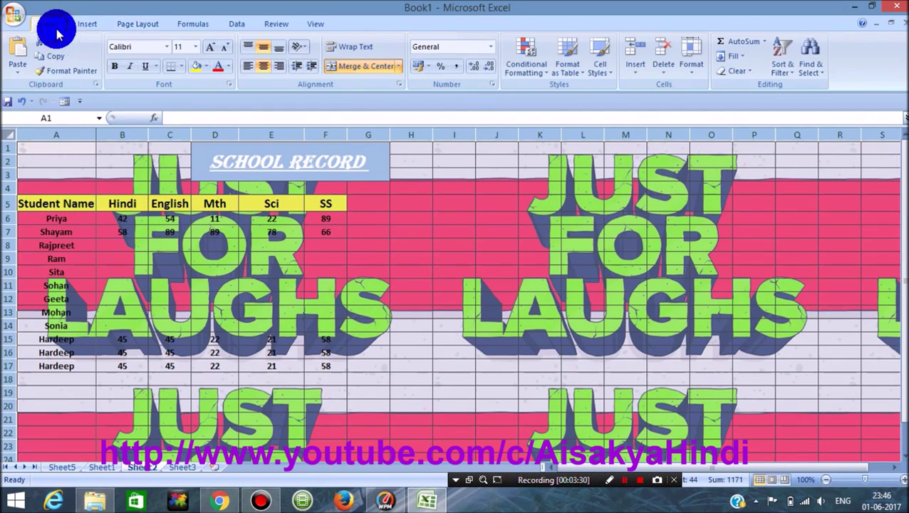
{"action": "left_click", "coordinate": [228, 74]}
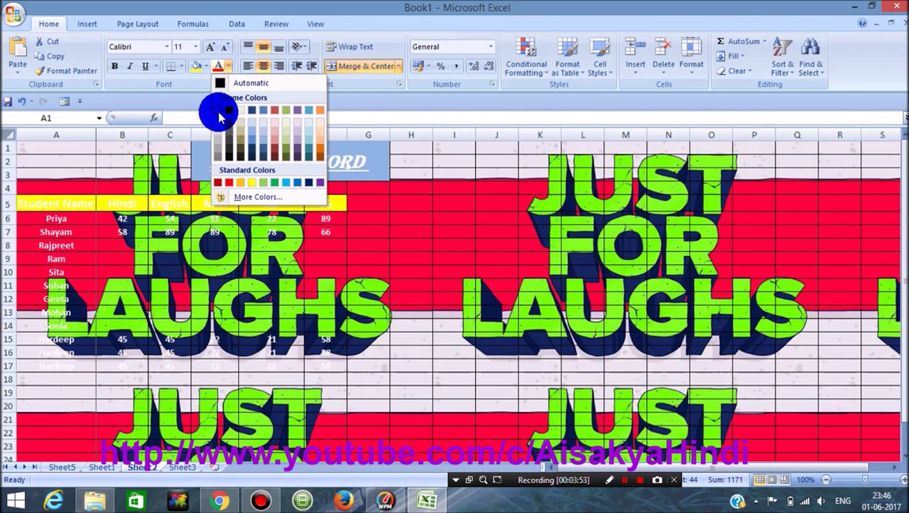
{"action": "left_click", "coordinate": [219, 110]}
{"action": "left_click", "coordinate": [271, 341]}
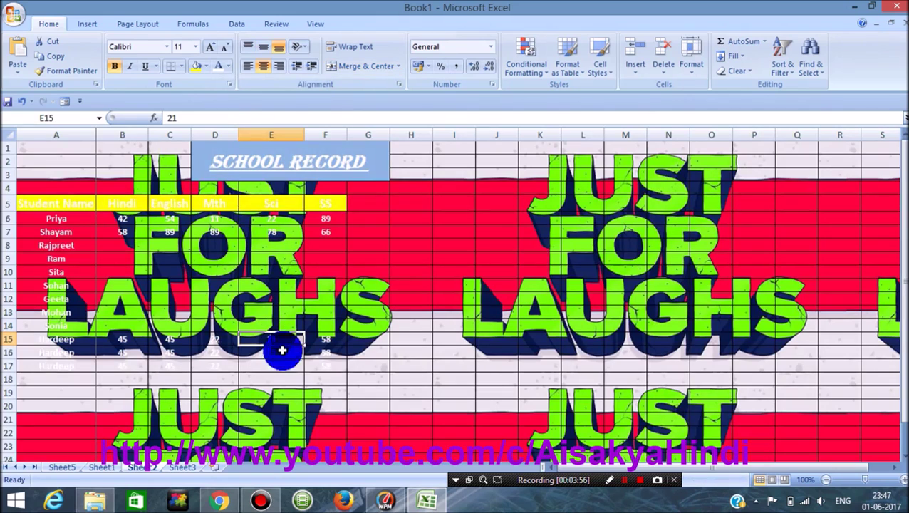
{"action": "left_click", "coordinate": [325, 366]}
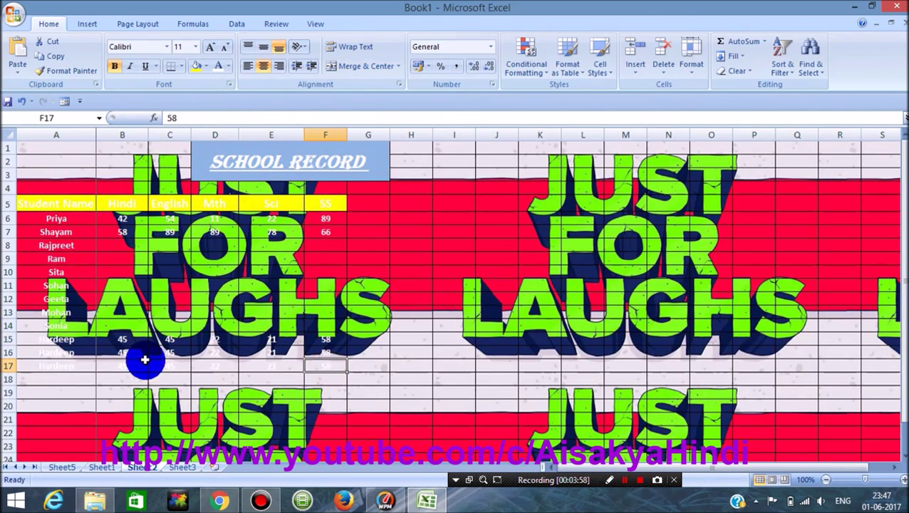
{"action": "left_click", "coordinate": [61, 203]}
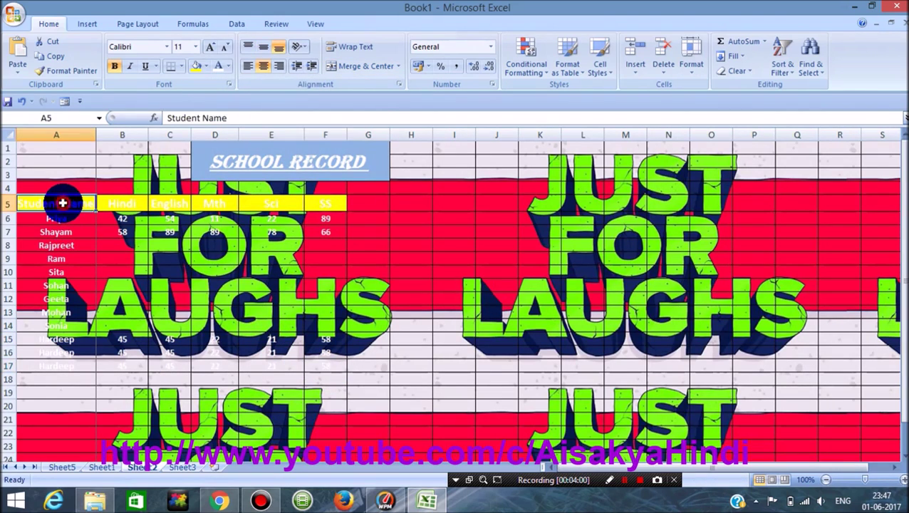
{"action": "left_click", "coordinate": [102, 206]}
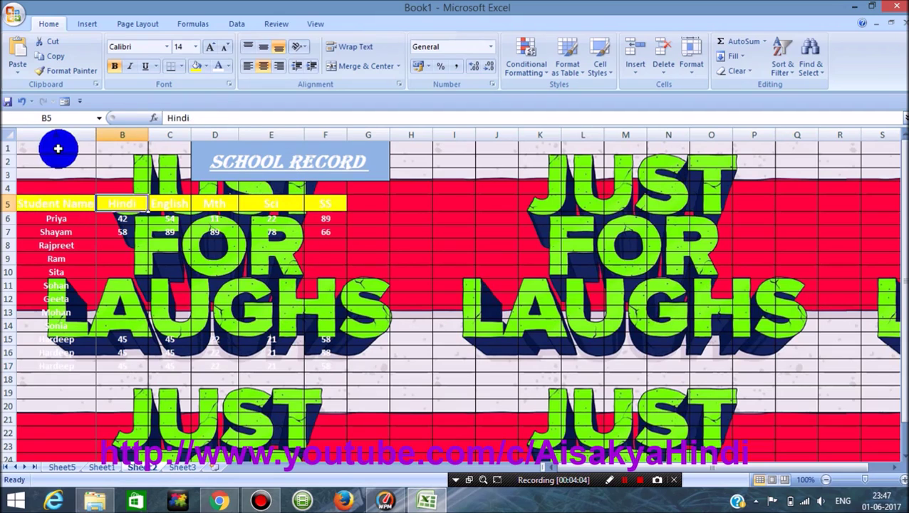
{"action": "left_click", "coordinate": [426, 347]}
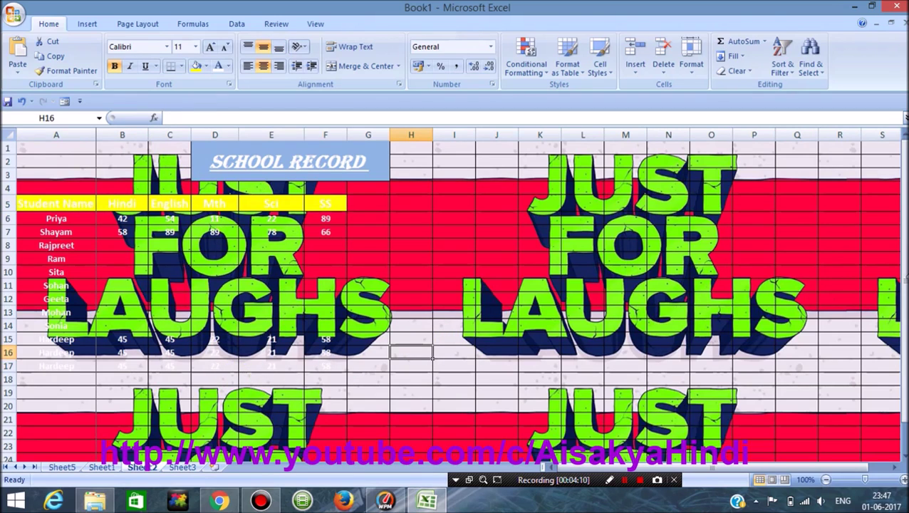
{"action": "left_click_drag", "start_coordinate": [902, 287], "coordinate": [899, 250]}
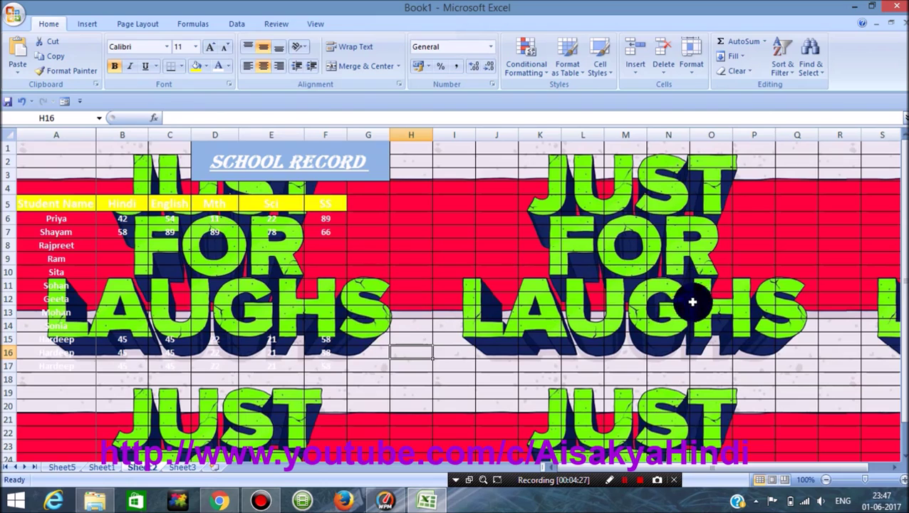
{"action": "left_click_drag", "start_coordinate": [24, 145], "coordinate": [396, 359]}
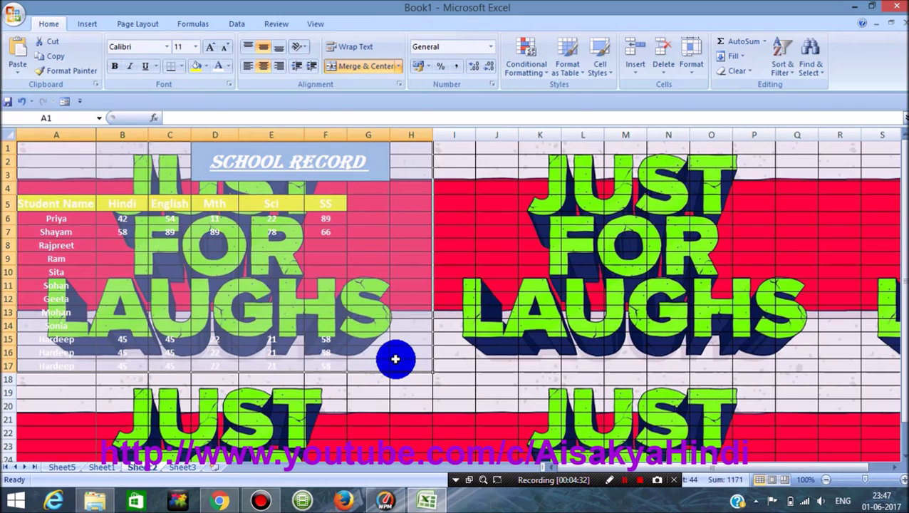
{"action": "left_click", "coordinate": [189, 185]}
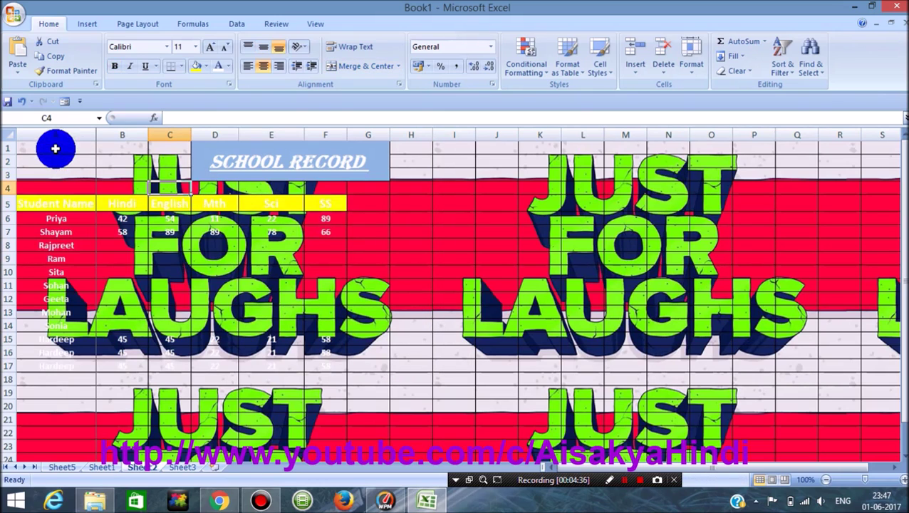
{"action": "left_click", "coordinate": [54, 148]}
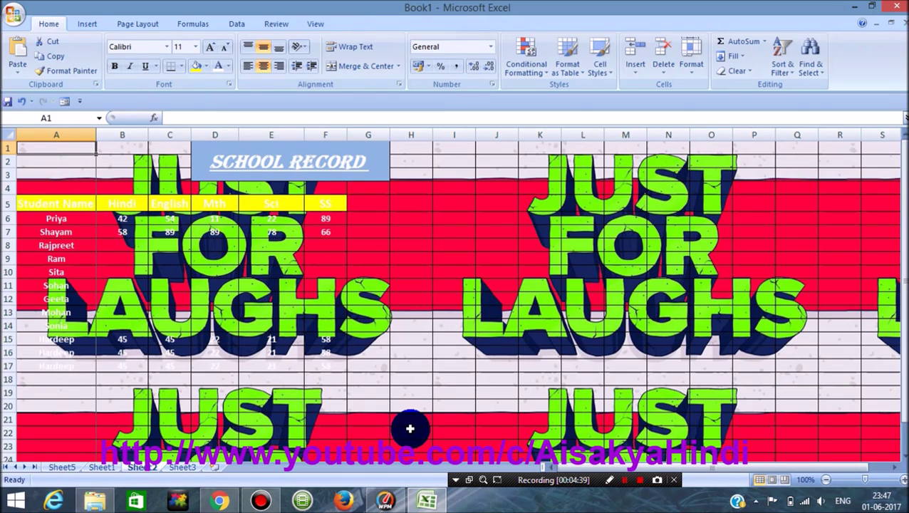
Bring the Chrome window with the YouTube channel page to the front.
{"action": "left_click", "coordinate": [218, 501]}
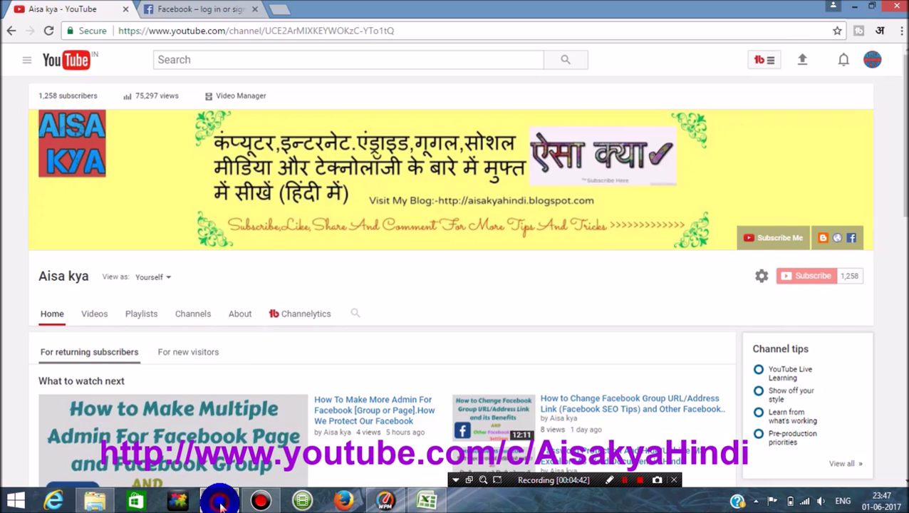